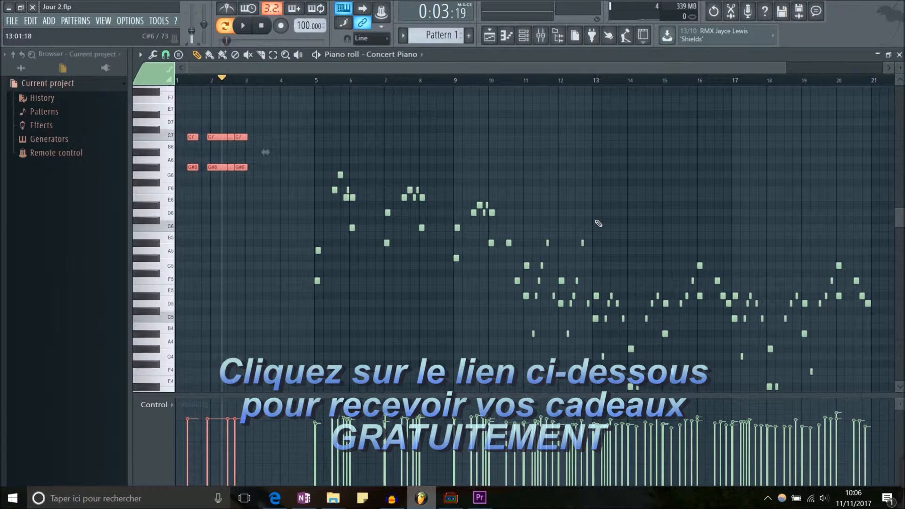
# Step: Pan the piano roll along the timeline and back to bar 1, and move up to slightly higher notes
pyautogui.moveTo(580, 199); pyautogui.dragTo(552, 190)
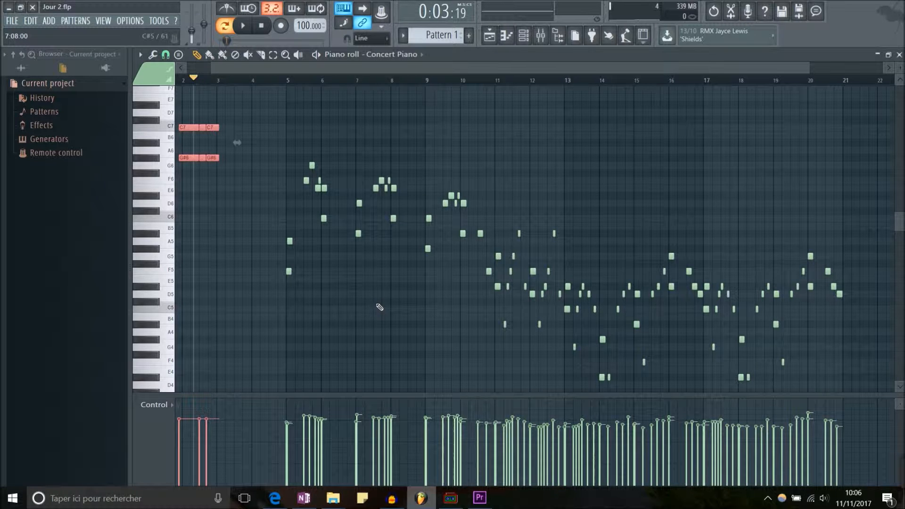
pyautogui.moveTo(393, 311); pyautogui.dragTo(421, 312)
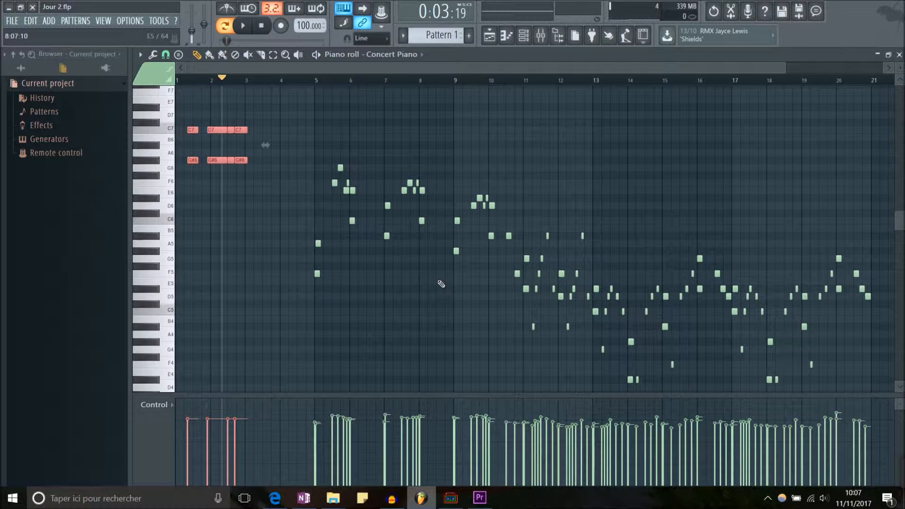
pyautogui.scroll(2, 439, 289)
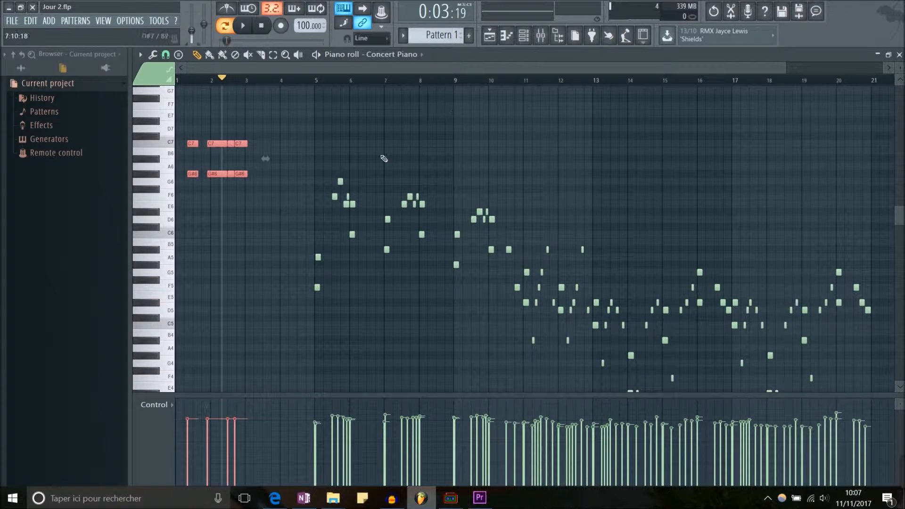
# Step: Zoom the piano roll horizontally and shift the visible range to about bars 4 to 17
pyautogui.moveTo(790, 73); pyautogui.dragTo(569, 73)
pyautogui.moveTo(437, 68); pyautogui.dragTo(506, 80)
pyautogui.moveTo(650, 71)
pyautogui.mouseDown()
pyautogui.moveTo(787, 72)
pyautogui.moveTo(518, 72)
pyautogui.moveTo(660, 71)
pyautogui.mouseUp()
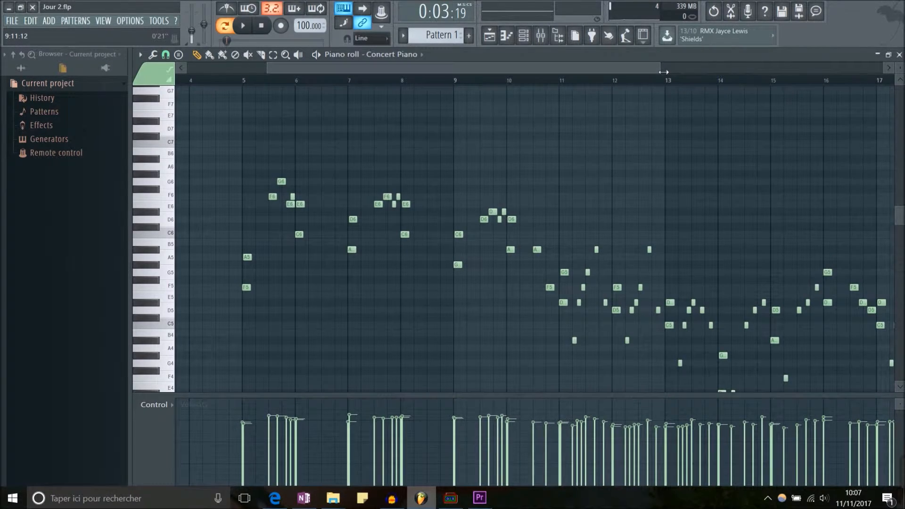
# Step: Enlarge the note height in the piano roll and adjust the visible pitch range to about D4 to C7
pyautogui.moveTo(902, 215)
pyautogui.mouseDown()
pyautogui.moveTo(894, 150)
pyautogui.moveTo(901, 212)
pyautogui.mouseUp()
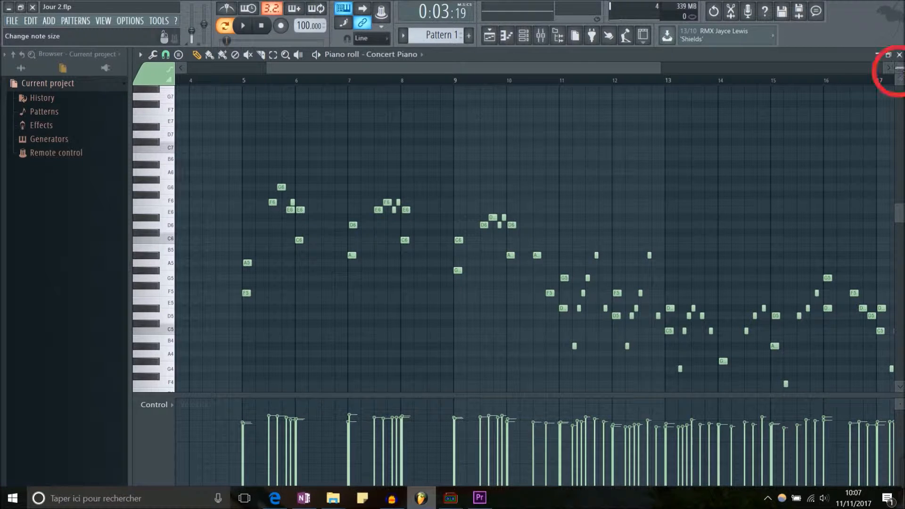
pyautogui.moveTo(899, 68)
pyautogui.mouseDown()
pyautogui.moveTo(899, 82)
pyautogui.moveTo(899, 58)
pyautogui.moveTo(899, 66)
pyautogui.mouseUp()
pyautogui.moveTo(901, 225); pyautogui.dragTo(901, 230)
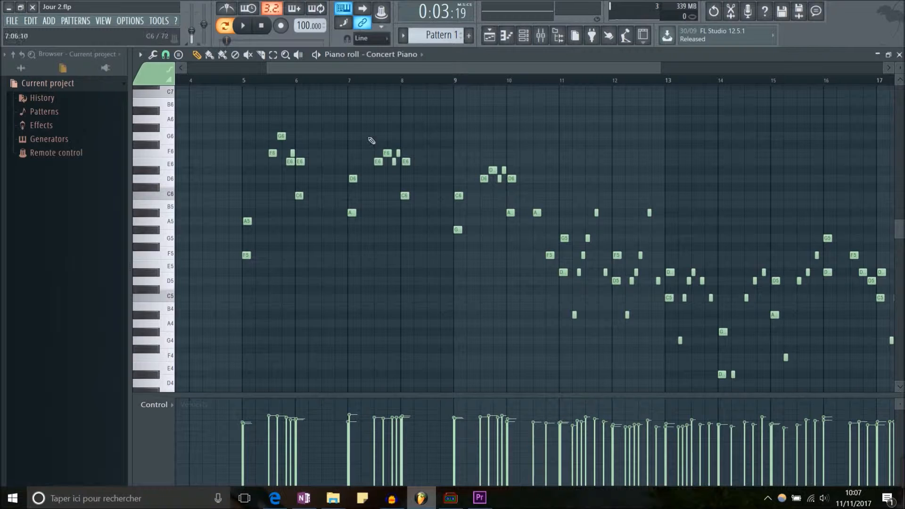
# Step: Pan the piano roll slightly along the timeline and scroll repeatedly up and down through the pitch range
pyautogui.moveTo(415, 68); pyautogui.dragTo(458, 81)
pyautogui.moveTo(343, 251); pyautogui.dragTo(395, 263)
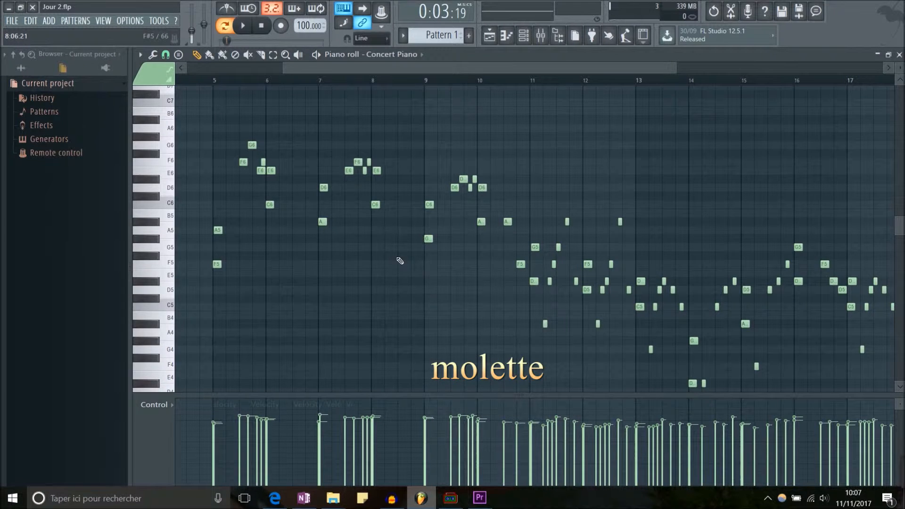
pyautogui.scroll(3, 400, 261)
pyautogui.scroll(-3, 398, 259)
pyautogui.scroll(4, 402, 262)
pyautogui.scroll(-4, 402, 259)
pyautogui.scroll(4, 402, 260)
pyautogui.scroll(-4, 402, 258)
pyautogui.scroll(1, 402, 260)
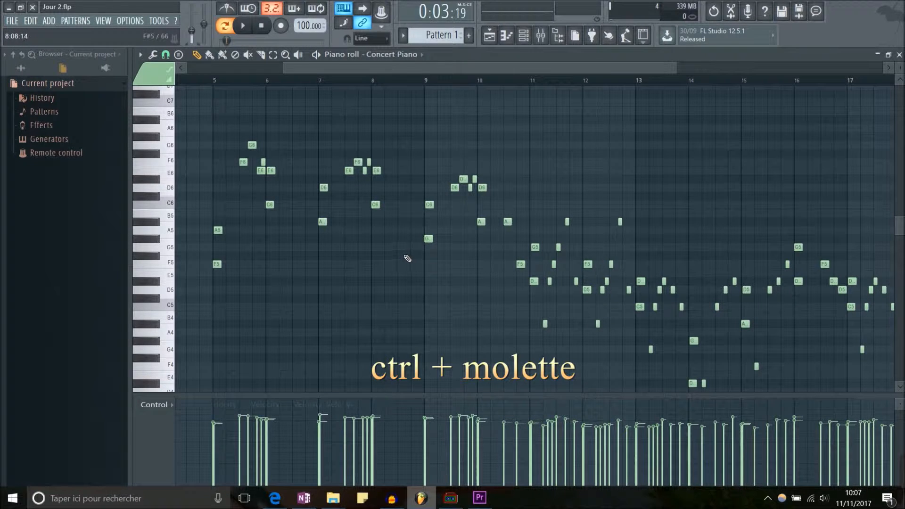
# Step: Zoom the timeline in and out around bars 14 and 6, finishing with about bars 5 to 14 in view
pyautogui.scroll(-1, 394, 263)
pyautogui.scroll(3, 393, 263)
pyautogui.scroll(-3, 394, 263)
pyautogui.scroll(2, 394, 262)
pyautogui.scroll(2, 394, 263)
pyautogui.scroll(-4, 392, 262)
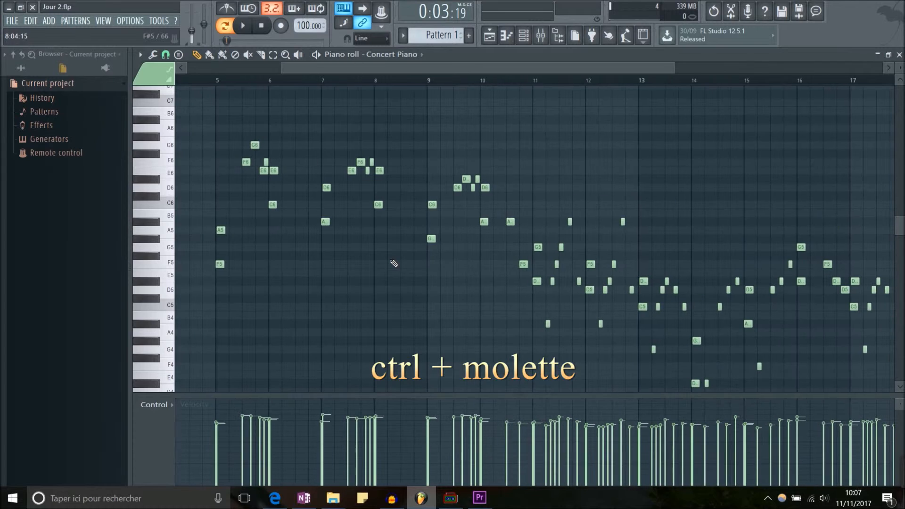
pyautogui.scroll(3, 706, 239)
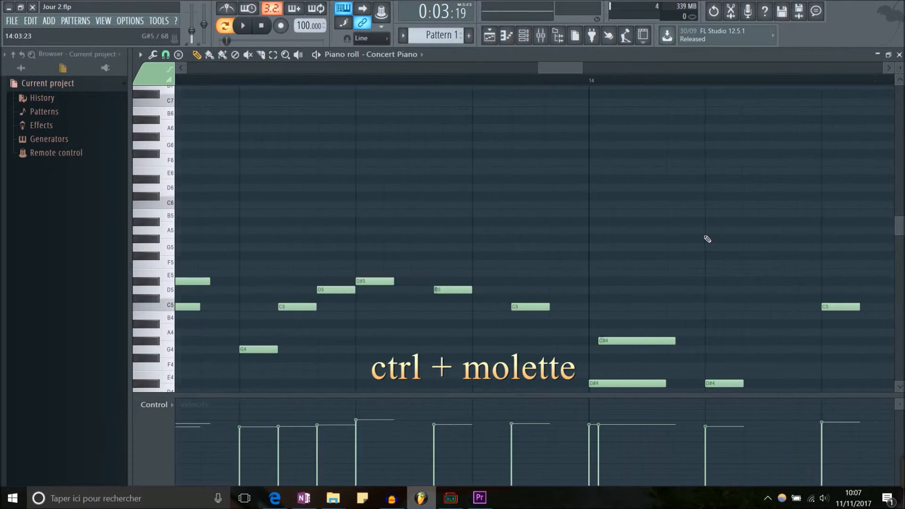
pyautogui.scroll(-3, 707, 239)
pyautogui.scroll(3, 258, 219)
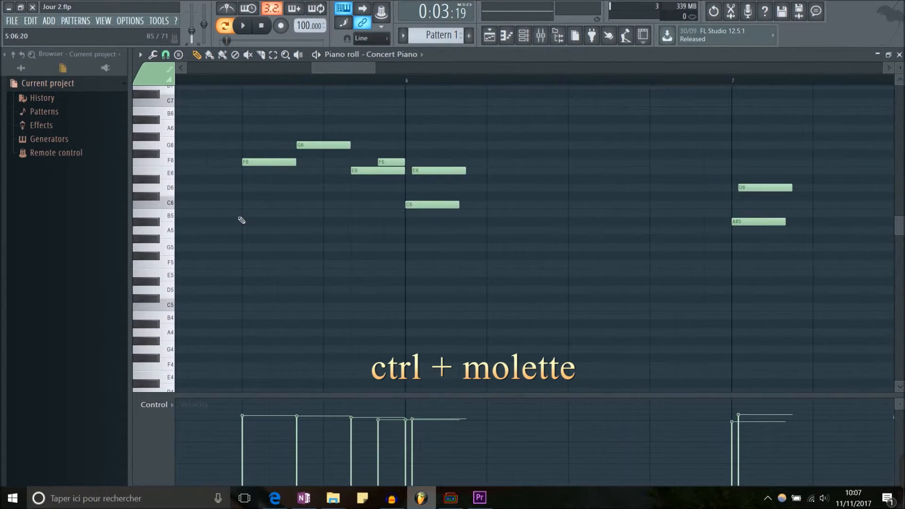
pyautogui.scroll(-3, 258, 218)
pyautogui.scroll(1, 259, 218)
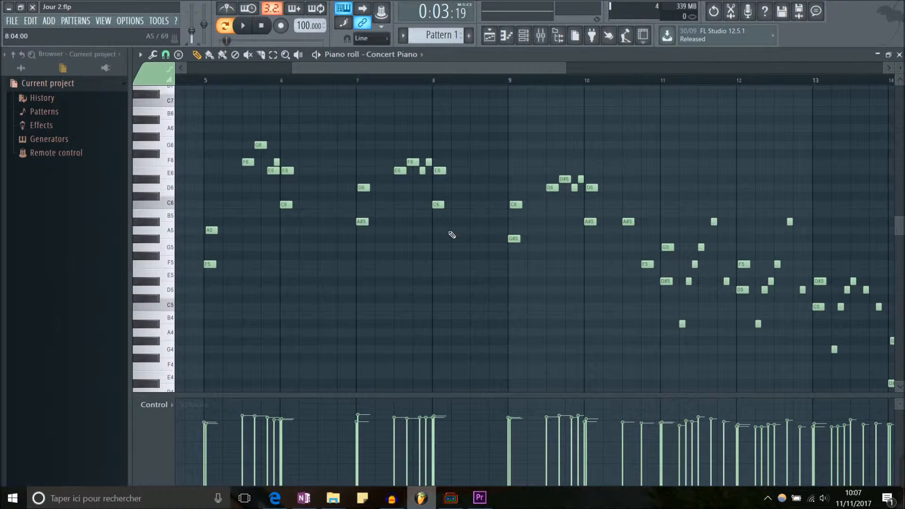
# Step: Pan the piano roll freely in both directions until about bars 4 to 12 are in view
pyautogui.middleClick(392, 281)
pyautogui.moveTo(392, 280); pyautogui.dragTo(443, 295)
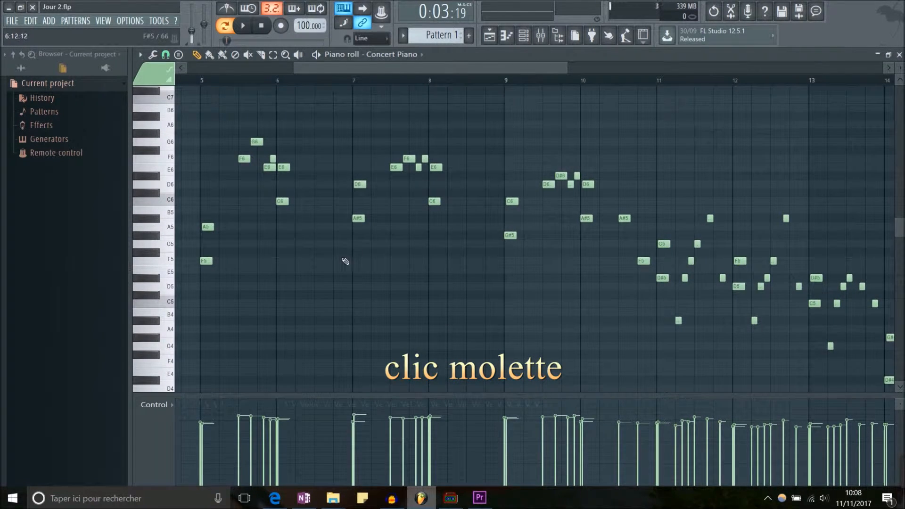
pyautogui.moveTo(344, 259); pyautogui.dragTo(448, 297)
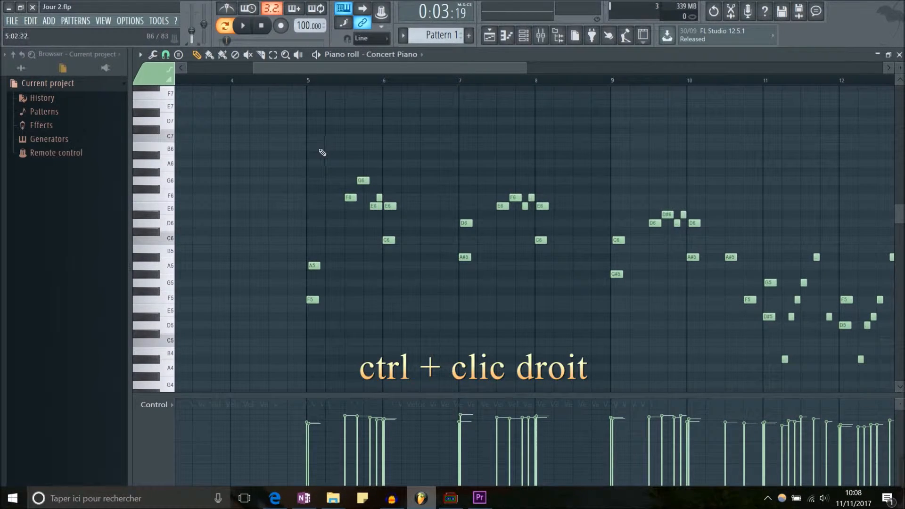
# Step: Zoom into the note group before bar 6 and into the notes of bars 15 to 19, returning to the full view after each
pyautogui.moveTo(335, 159); pyautogui.dragTo(431, 264)
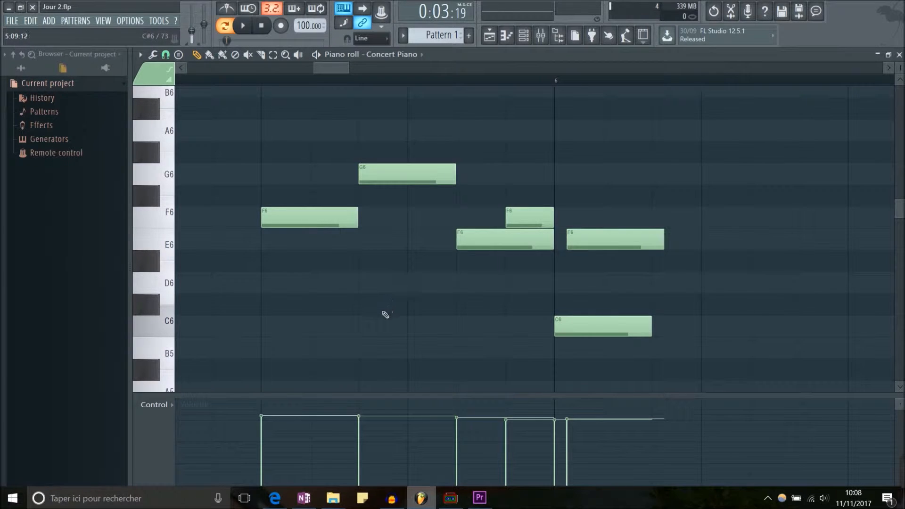
pyautogui.keyDown('ctrl'); pyautogui.rightClick(325, 325); pyautogui.keyUp('ctrl')
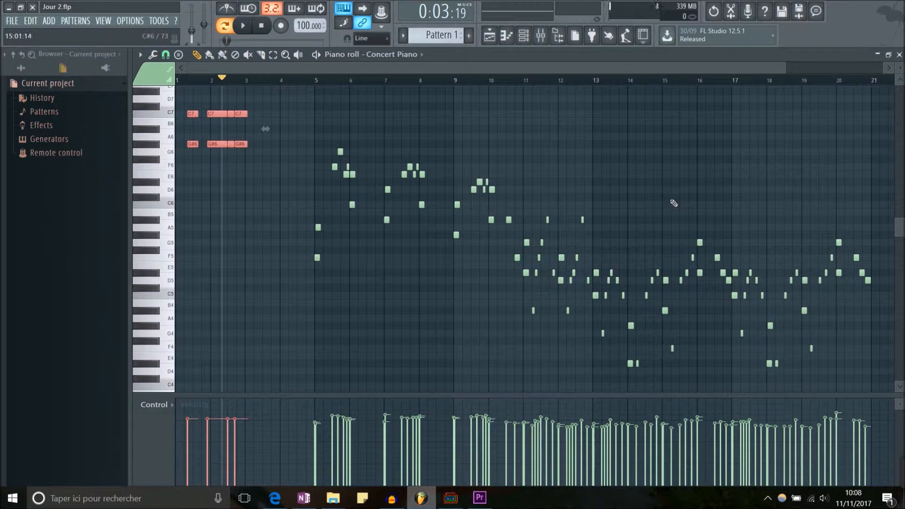
pyautogui.moveTo(670, 215); pyautogui.dragTo(839, 371)
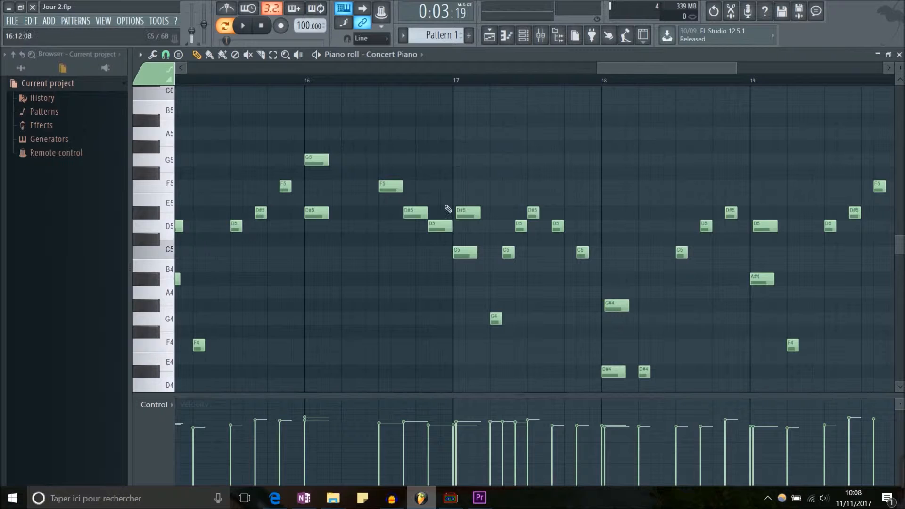
pyautogui.keyDown('ctrl'); pyautogui.rightClick(365, 294); pyautogui.keyUp('ctrl')
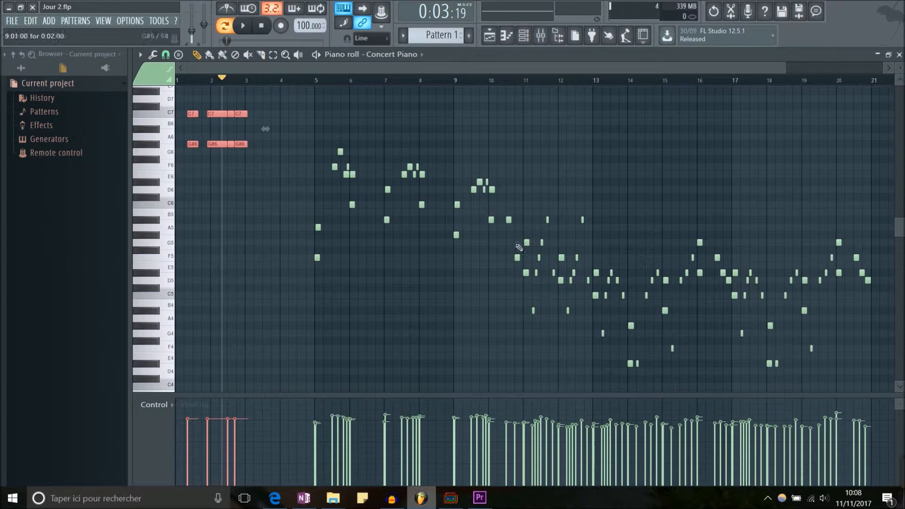
# Step: Zoom into the red selected notes in bars 1 to 3 and return to the view of all notes
pyautogui.scroll(3, 268, 238)
pyautogui.scroll(3, 269, 238)
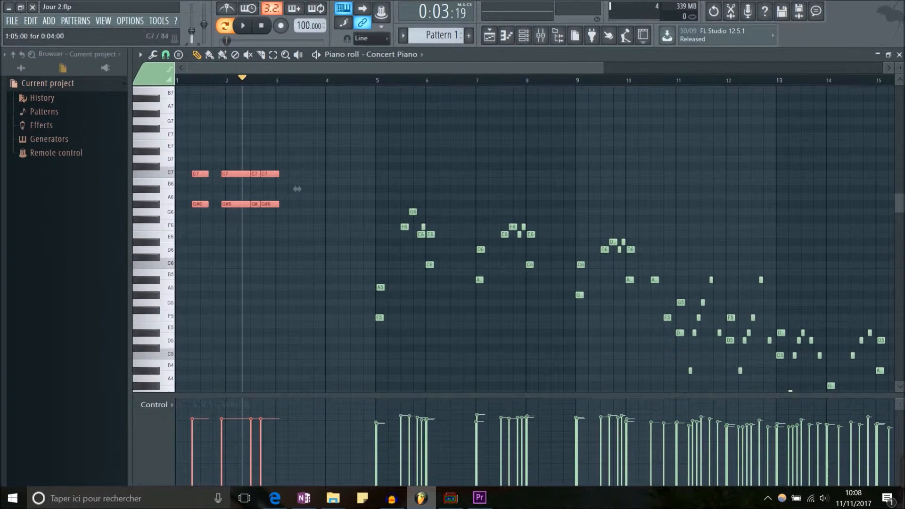
pyautogui.moveTo(183, 141); pyautogui.dragTo(327, 242)
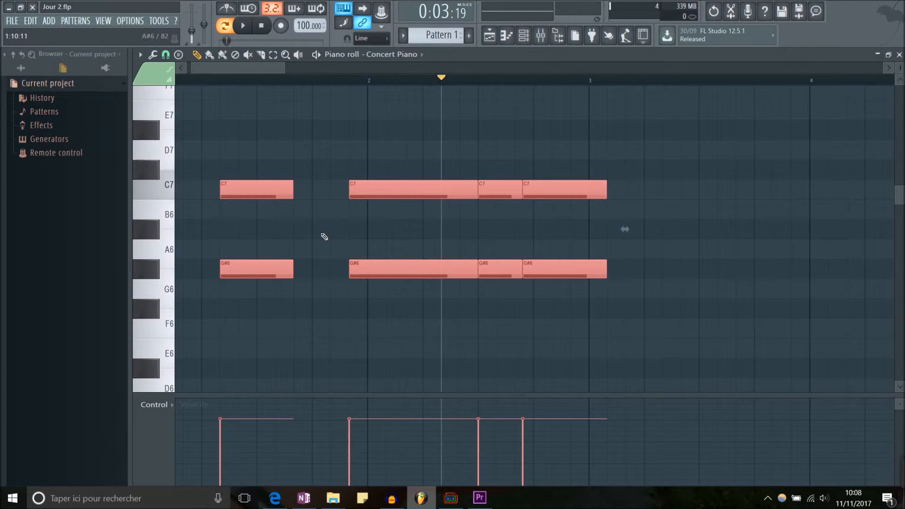
pyautogui.scroll(-4, 325, 235)
pyautogui.moveTo(555, 206)
pyautogui.mouseDown()
pyautogui.moveTo(510, 172)
pyautogui.moveTo(564, 201)
pyautogui.mouseUp()
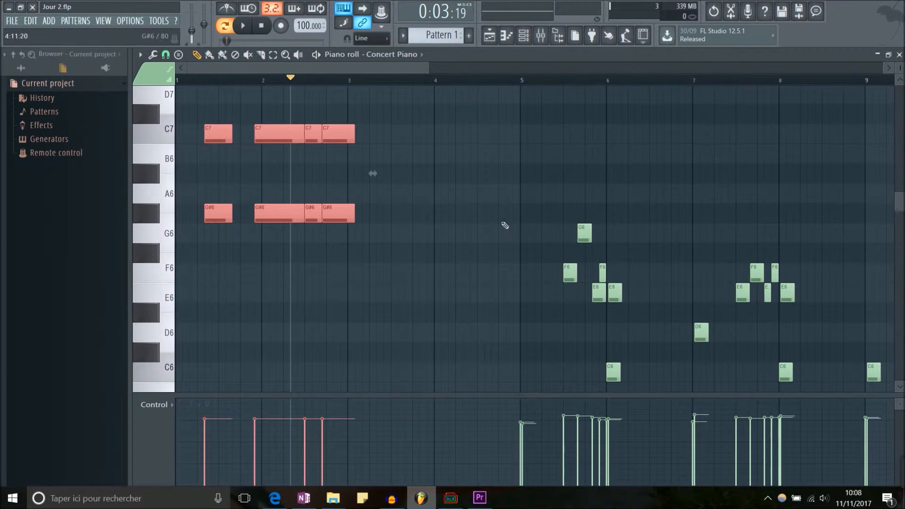
pyautogui.keyDown('ctrl'); pyautogui.rightClick(472, 221); pyautogui.keyUp('ctrl')
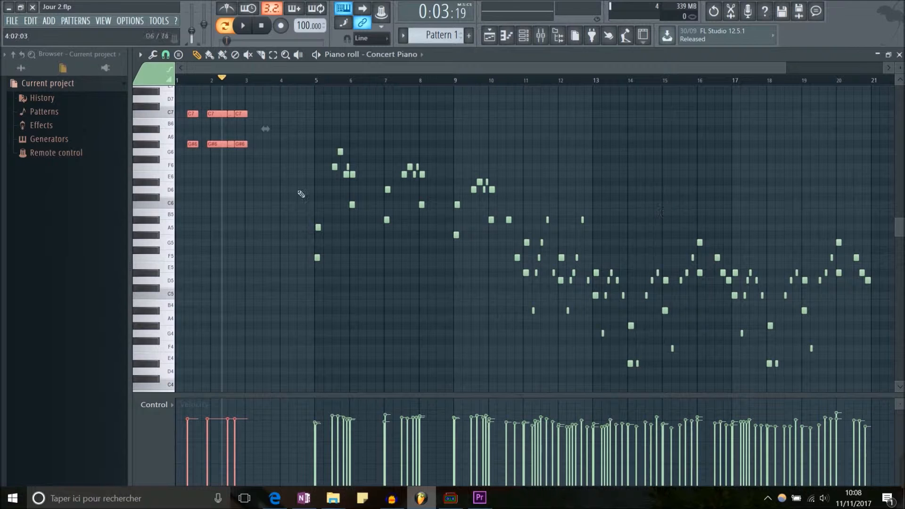
# Step: Move the view away toward the end of the notes and recentre it on the playhead, doing this twice
pyautogui.moveTo(527, 160); pyautogui.dragTo(398, 182)
pyautogui.moveTo(300, 70); pyautogui.dragTo(357, 70)
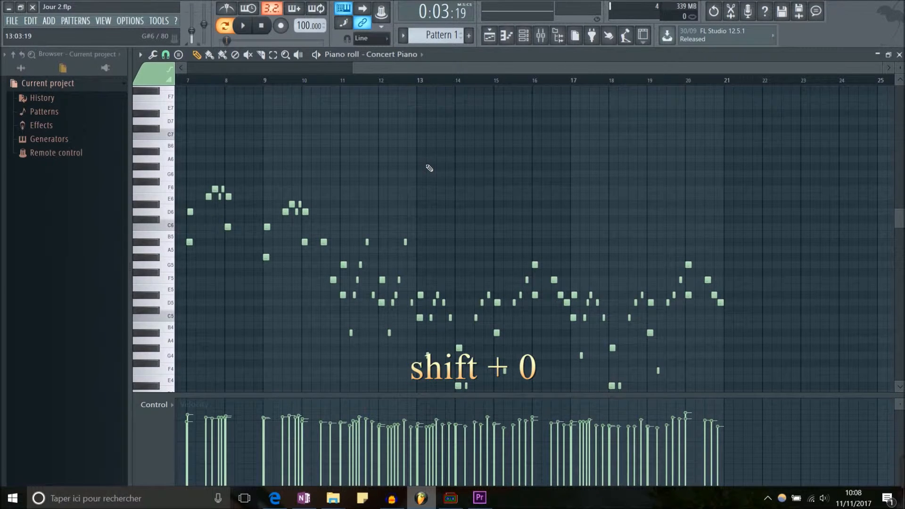
pyautogui.press('shift+Insert')
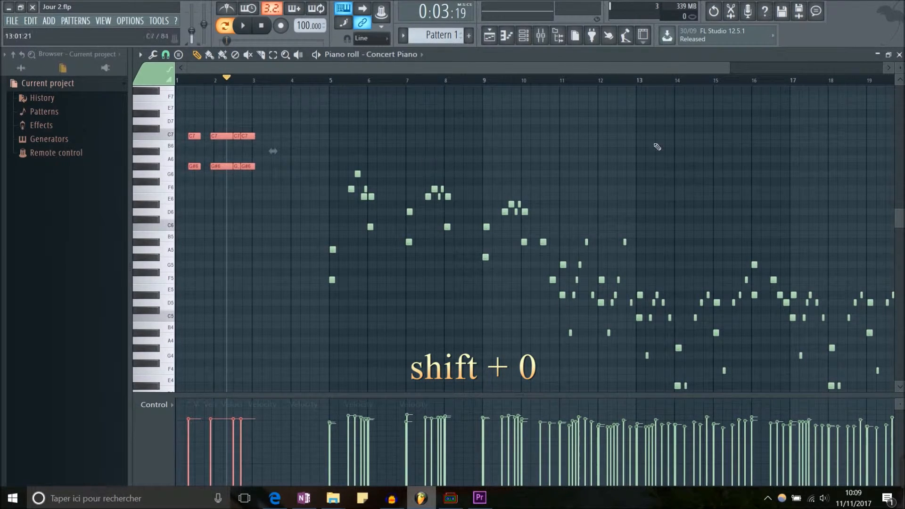
pyautogui.moveTo(492, 70); pyautogui.dragTo(732, 58)
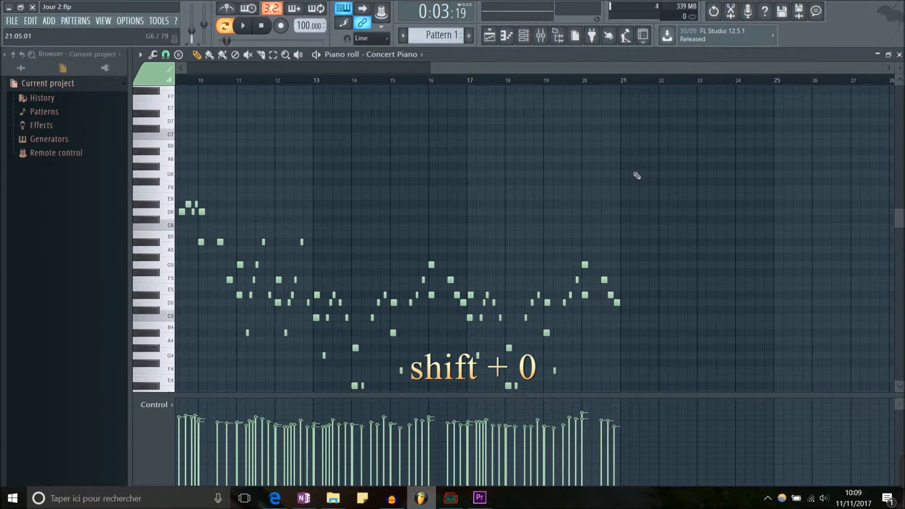
pyautogui.hotkey('shift', '0')
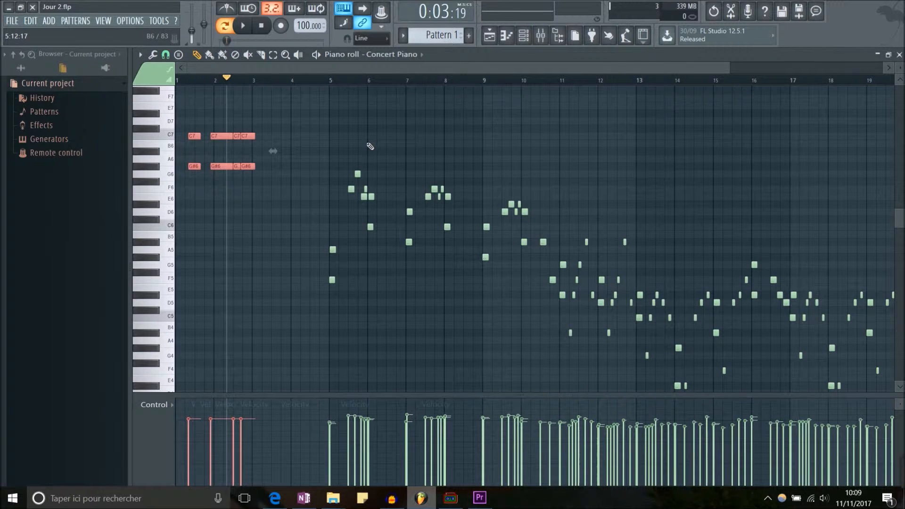
# Step: Review the piano roll's zoom commands and zoom the timeline out and in repeatedly, one level at a time
pyautogui.rightClick(285, 55)
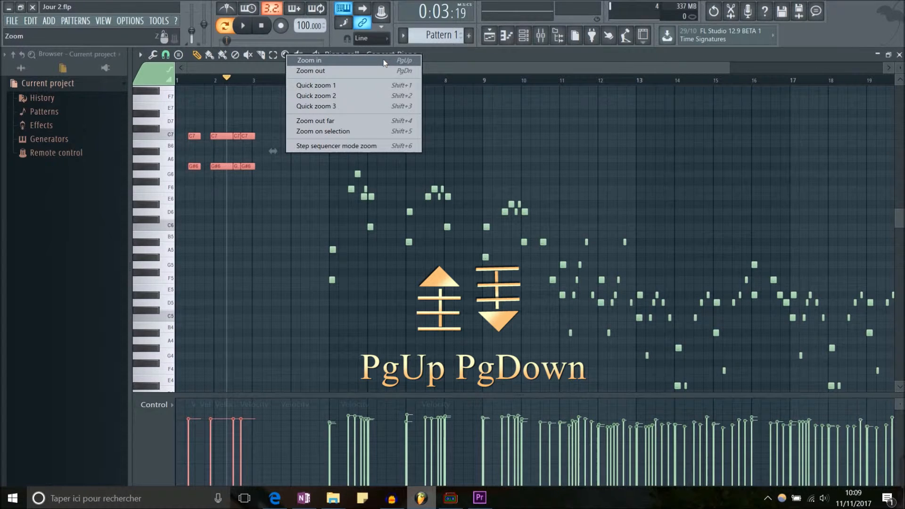
pyautogui.click(445, 71)
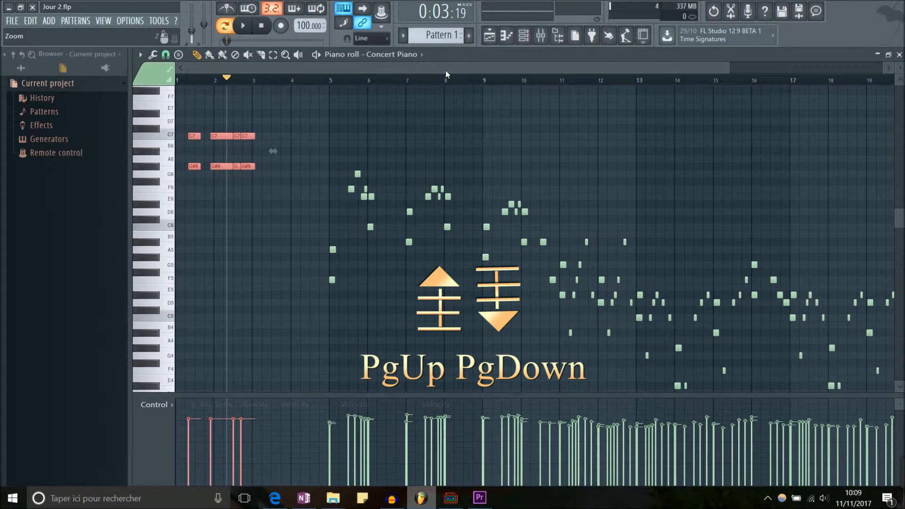
pyautogui.press('pagedown')
pyautogui.press('pageup')
pyautogui.press('pagedown')
pyautogui.press('pageup')
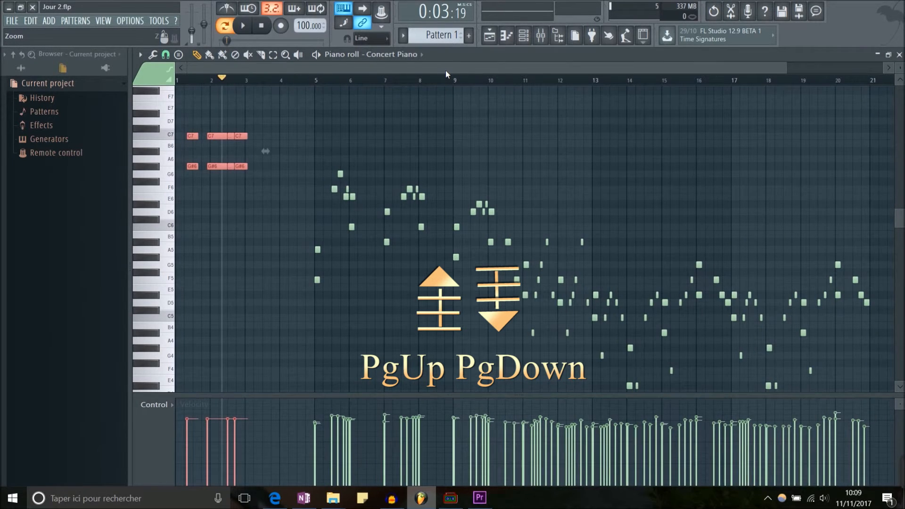
# Step: Switch the piano roll between Quick zoom 1, 2 and 3, finishing on Quick zoom 1
pyautogui.click(286, 55)
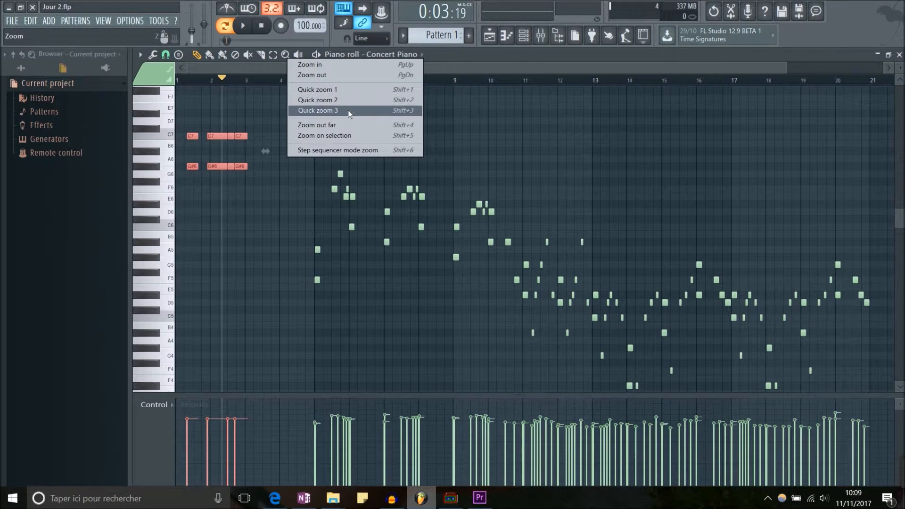
pyautogui.click(463, 69)
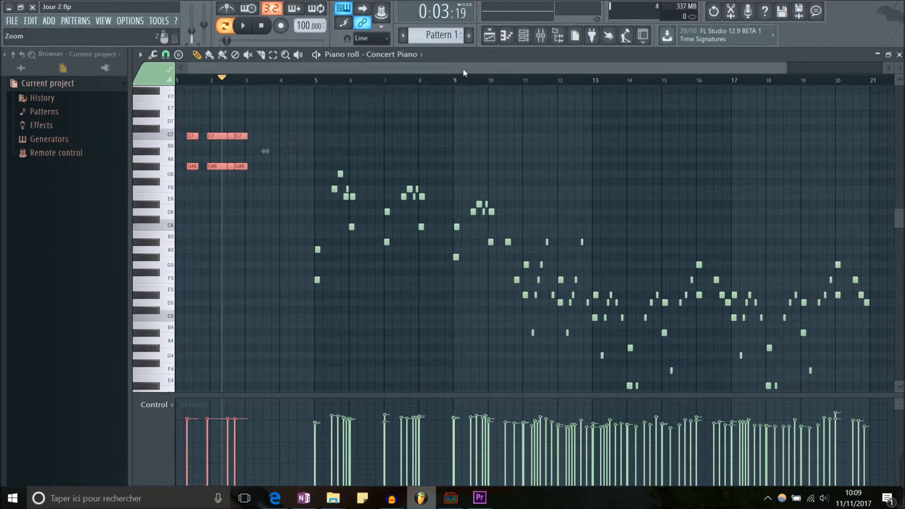
pyautogui.hotkey('shift', '1')
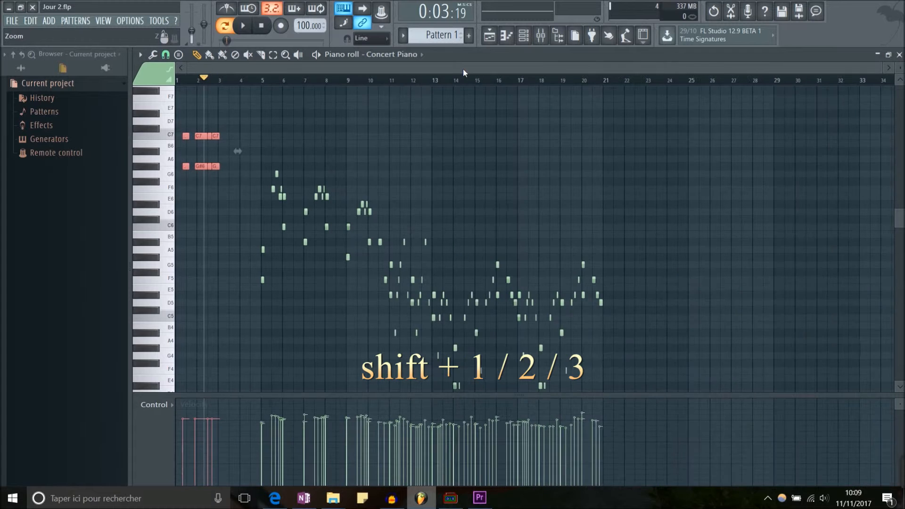
pyautogui.hotkey('shift', '2')
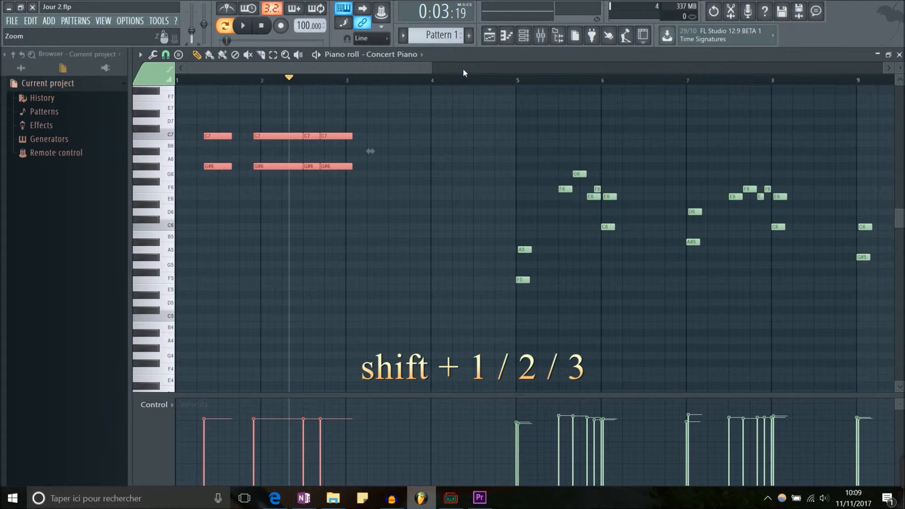
pyautogui.hotkey('shift', '3')
pyautogui.hotkey('shift', '1')
pyautogui.hotkey('shift', '2')
pyautogui.hotkey('shift', '1')
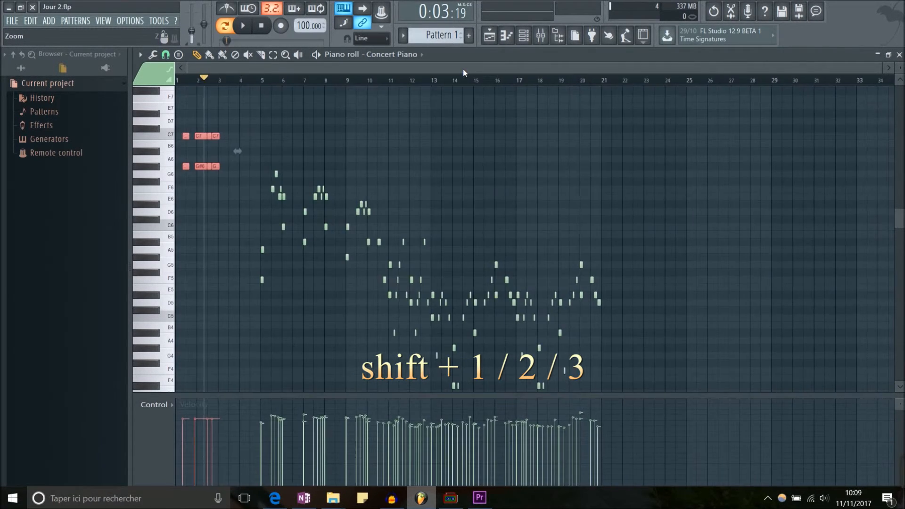
# Step: Use Zoom on selection to frame the red selected notes, and return to the view of all notes
pyautogui.click(286, 54)
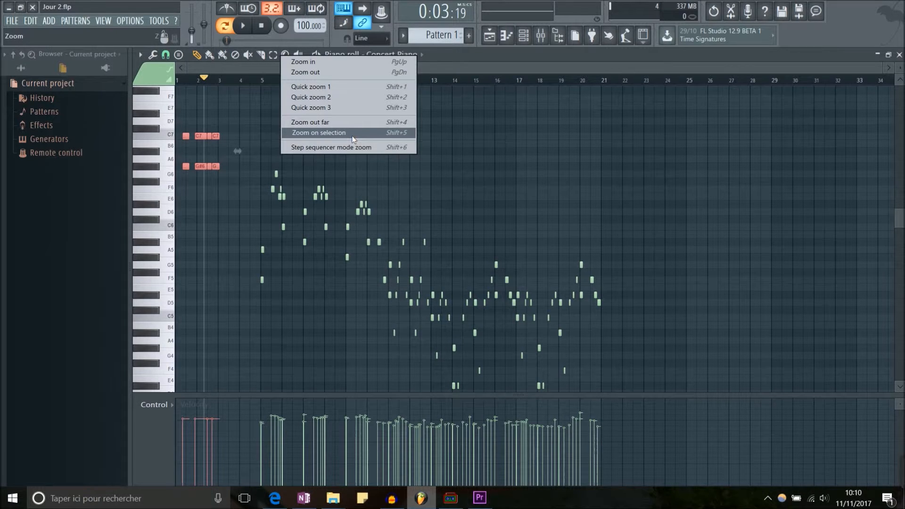
pyautogui.click(379, 134)
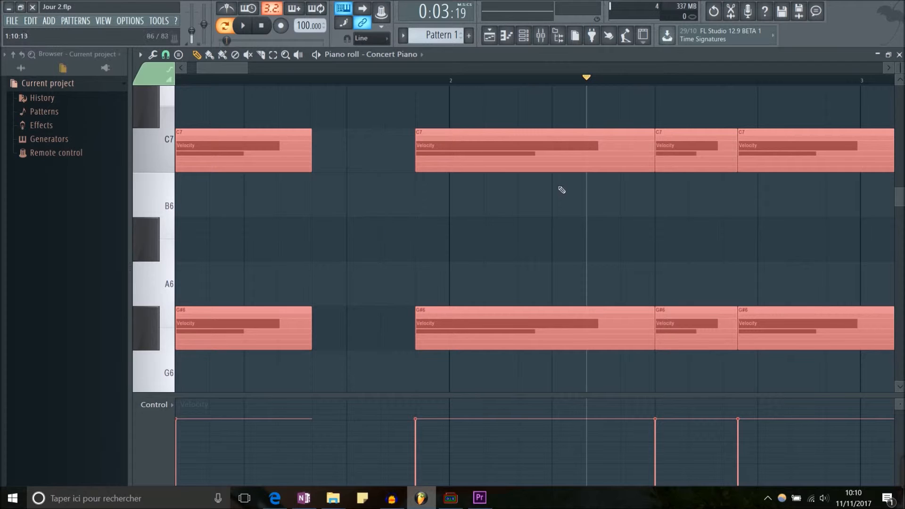
pyautogui.keyDown('ctrl'); pyautogui.rightClick(340, 223); pyautogui.keyUp('ctrl')
# Step: Apply Step sequencer mode zoom to the piano roll and show the Channel rack to compare the view with its step grid
pyautogui.click(285, 56)
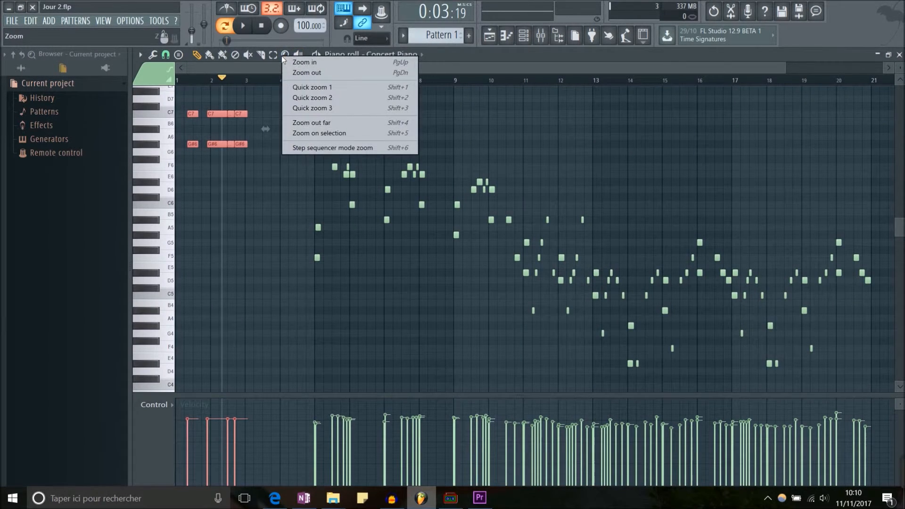
pyautogui.click(374, 148)
pyautogui.scroll(2, 421, 254)
pyautogui.scroll(2, 422, 254)
pyautogui.scroll(-1, 431, 254)
pyautogui.click(521, 43)
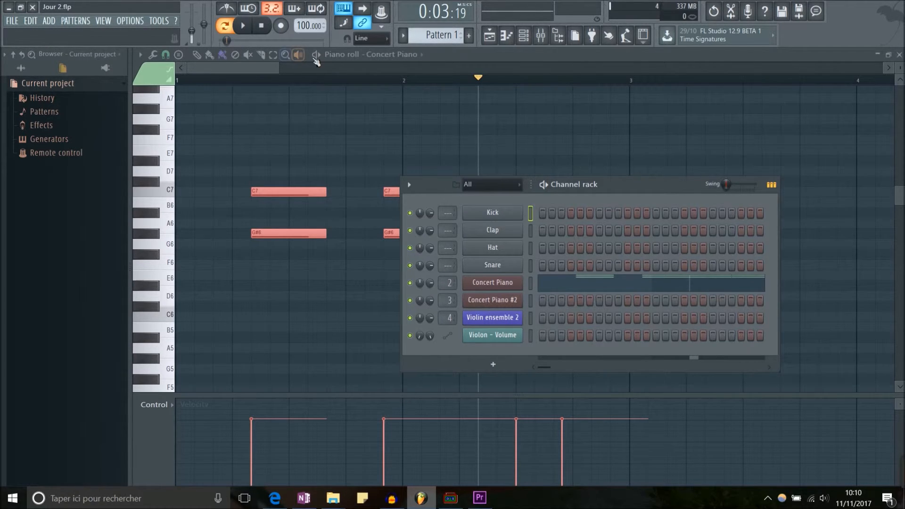
# Step: Apply Zoom out far to the piano roll, zoom in slightly and pan the view across the notes
pyautogui.click(285, 55)
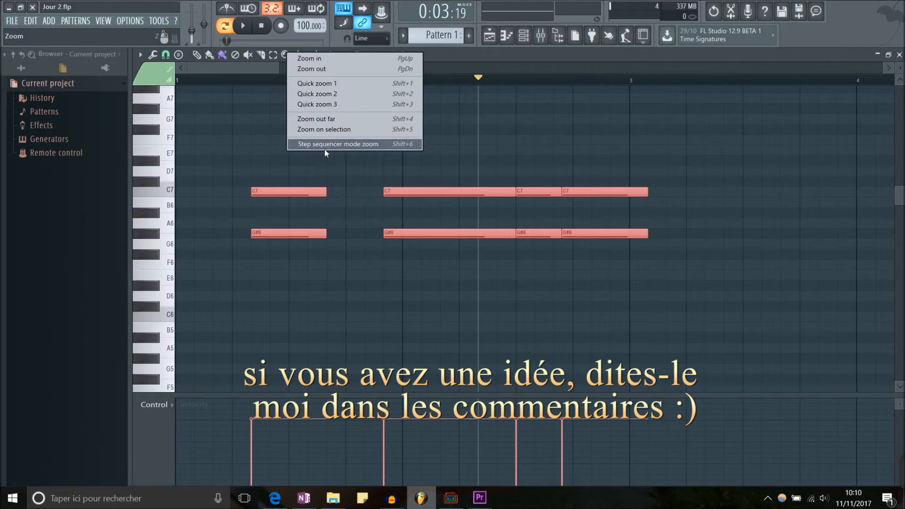
pyautogui.click(334, 121)
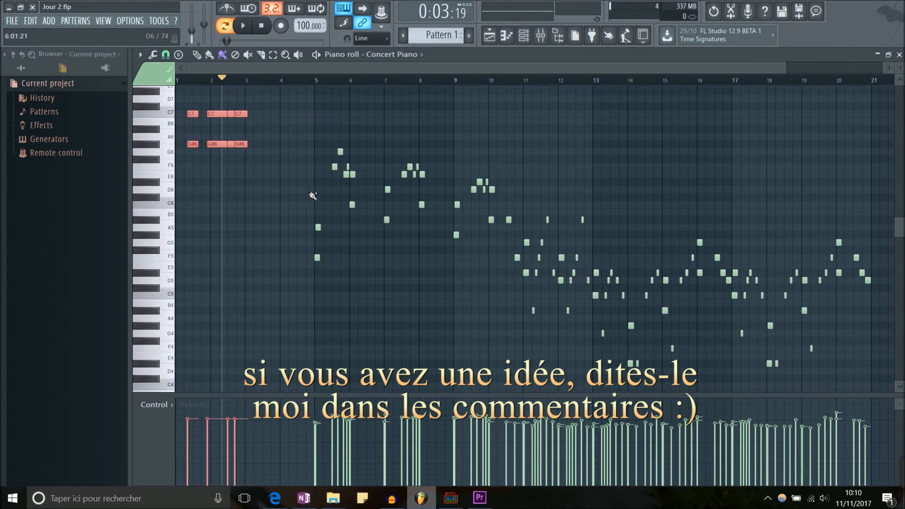
pyautogui.scroll(2, 247, 210)
pyautogui.moveTo(247, 211); pyautogui.dragTo(449, 271)
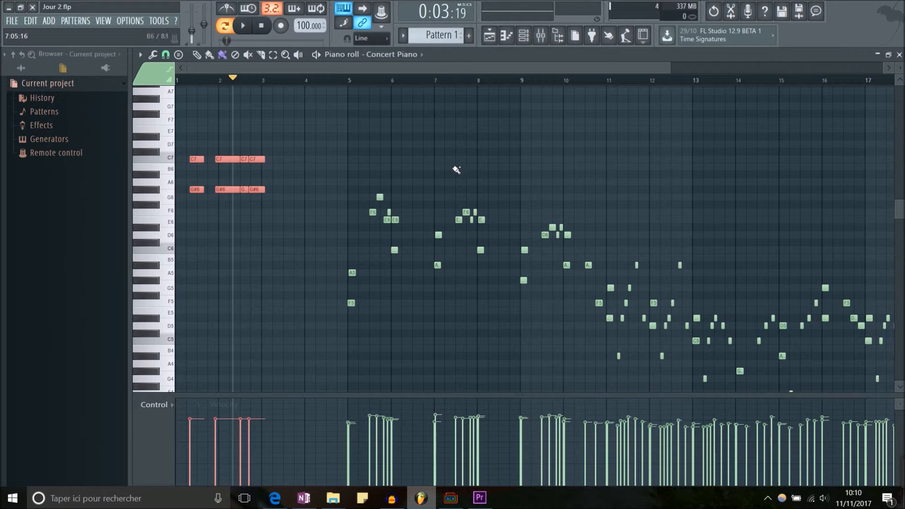
# Step: Open the Playlist, zoom and pan across its tracks, and zoom in on bars 5 to 10 of the Pattern 1 clip
pyautogui.click(489, 35)
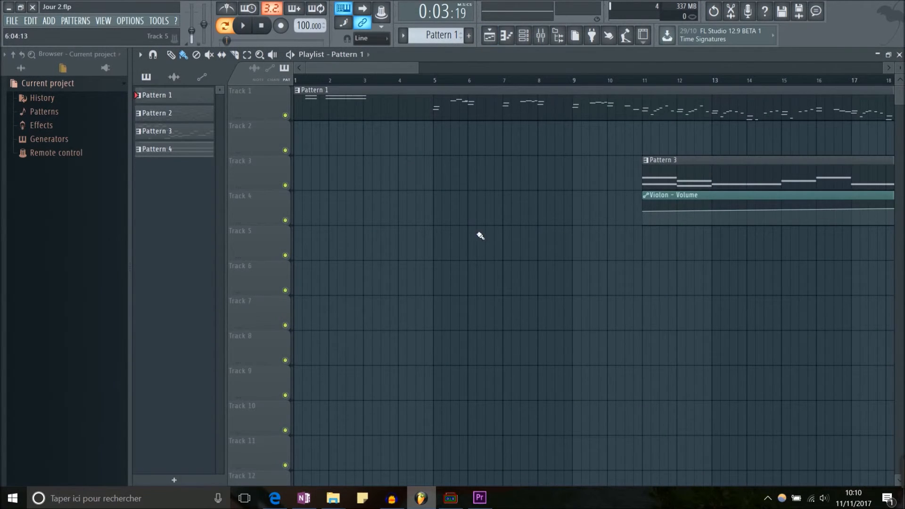
pyautogui.scroll(-5, 387, 202)
pyautogui.scroll(4, 377, 202)
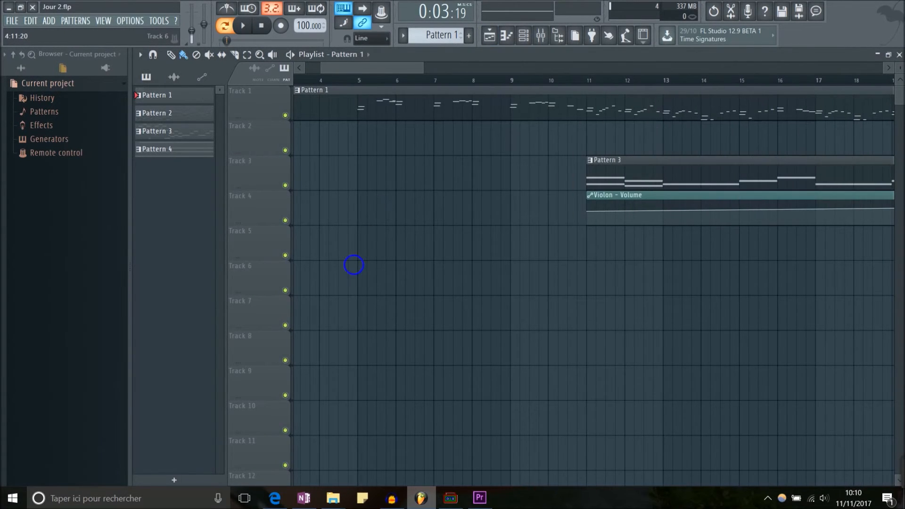
pyautogui.moveTo(354, 265); pyautogui.dragTo(589, 92)
pyautogui.keyDown('ctrl'); pyautogui.rightClick(495, 223); pyautogui.keyUp('ctrl')
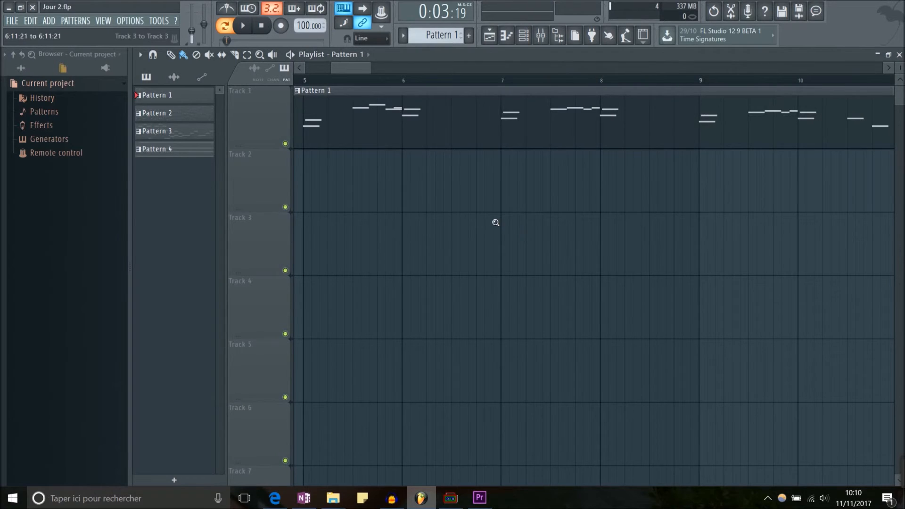